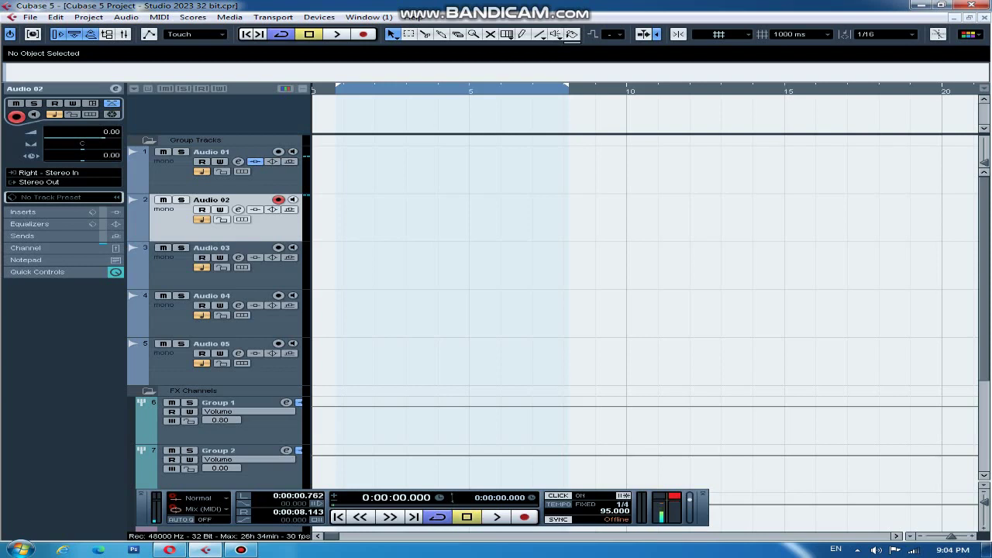
- Record a take of about 18.6 seconds on the Audio 02 track
{"action": "key", "text": "KP_Multiply"}
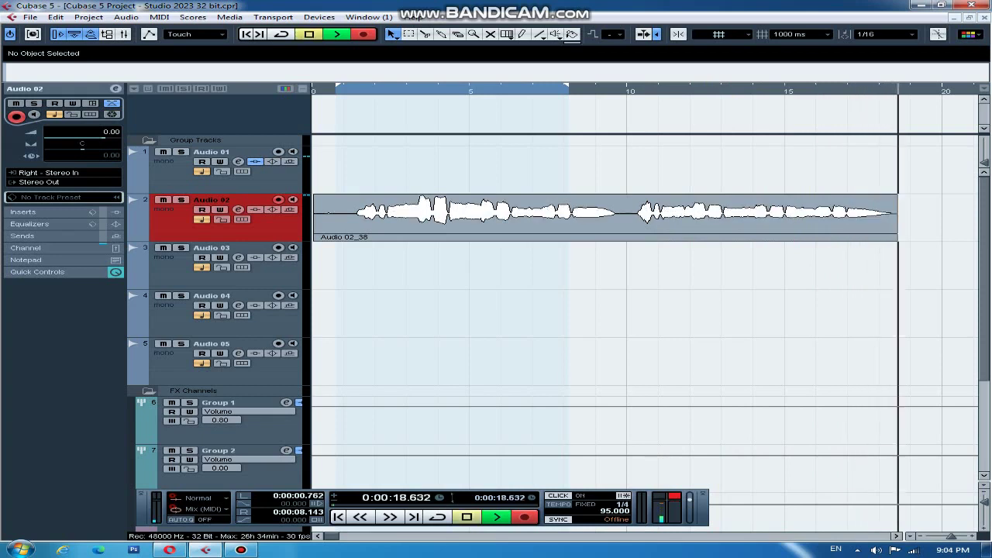
{"action": "key", "text": "space"}
- Split the Audio 02 recording at about 1.38 seconds, delete the silent lead-in and move the remaining clip to the project start
{"action": "left_click", "coordinate": [361, 91]}
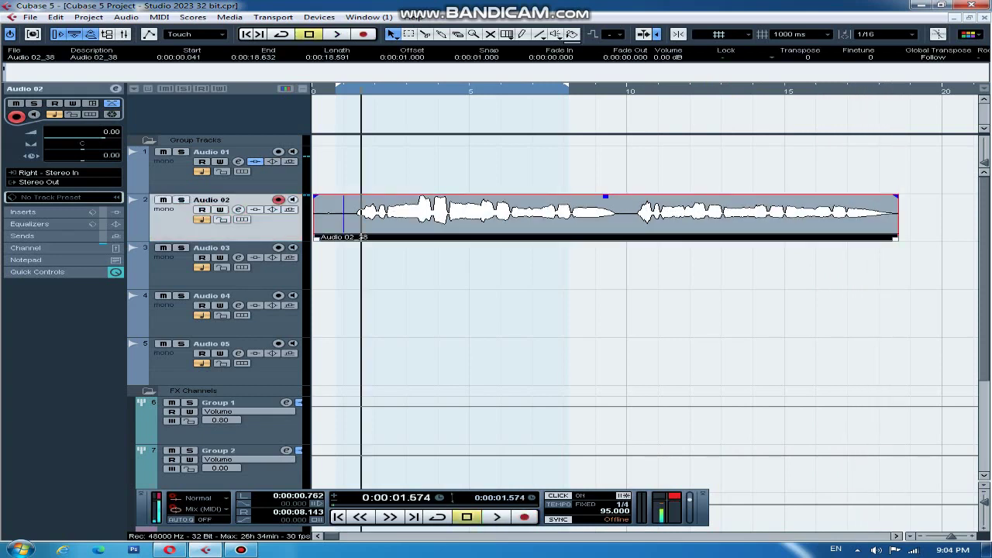
{"action": "left_click", "coordinate": [356, 236], "text": "alt"}
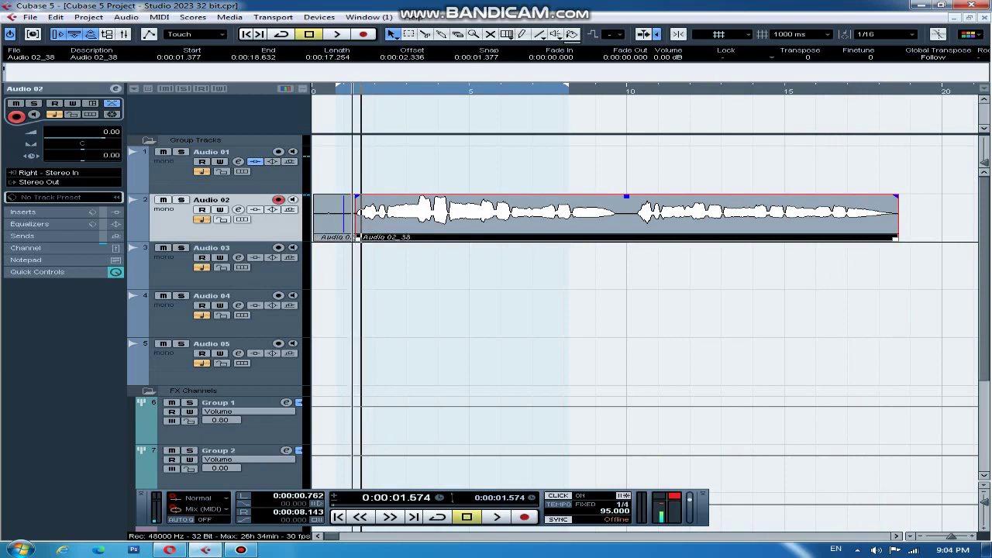
{"action": "left_click", "coordinate": [351, 236]}
{"action": "key", "text": "Delete"}
{"action": "left_click_drag", "start_coordinate": [452, 214], "coordinate": [387, 214]}
- Play the trimmed Audio 02 clip from the project start through its first phrase, then stop playback
{"action": "key", "text": "Home"}
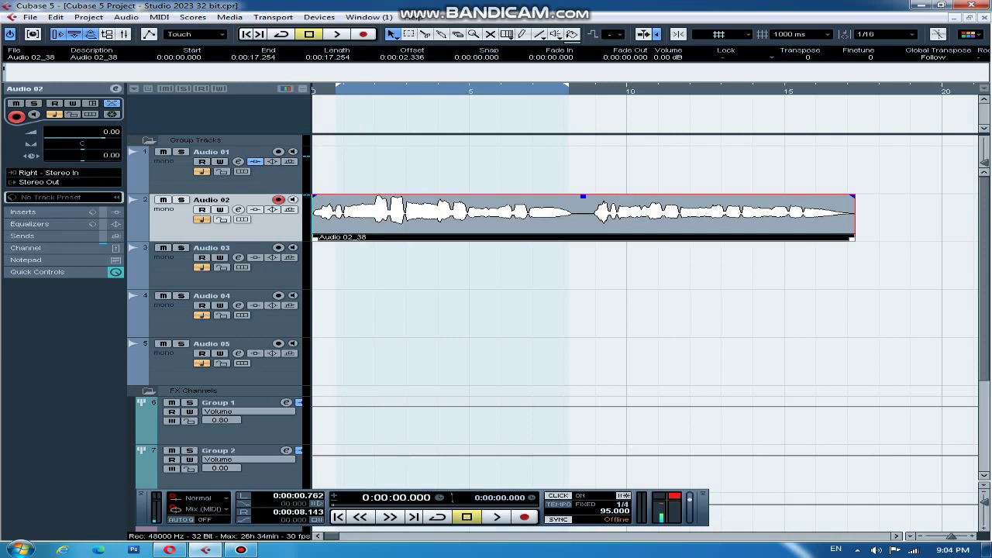
{"action": "key", "text": "space"}
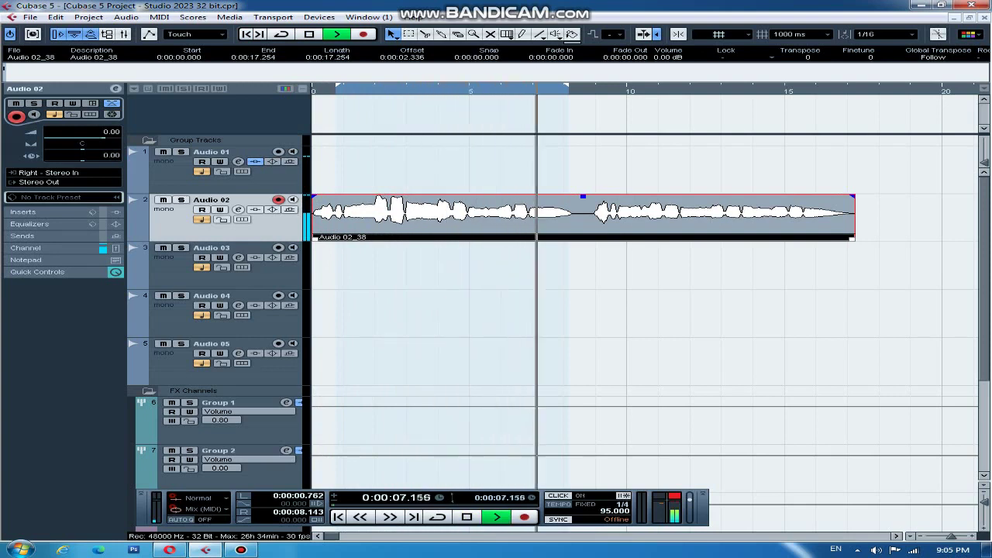
{"action": "key", "text": "space"}
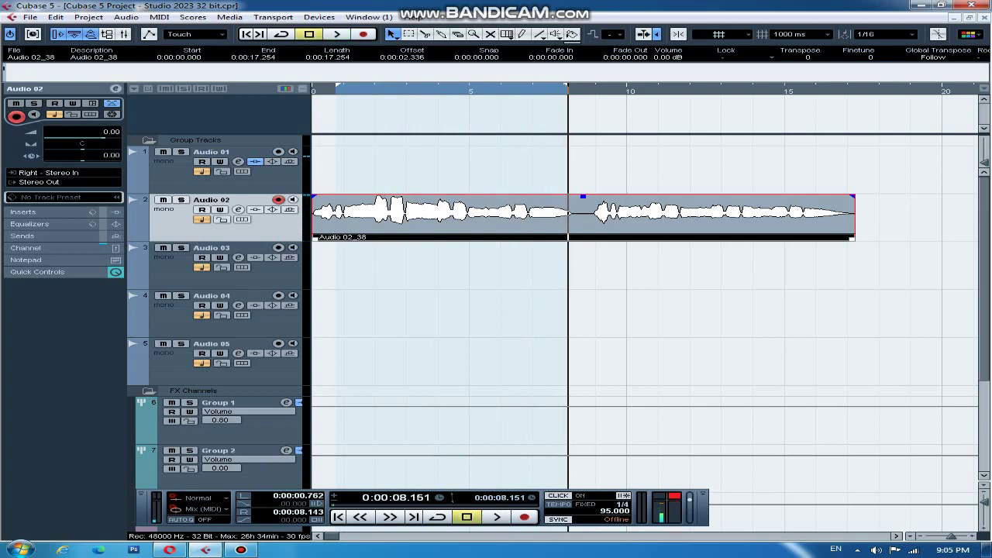
- Add the AmpSimulator distortion effect to the first insert slot of the Audio 02 channel
{"action": "left_click", "coordinate": [238, 209]}
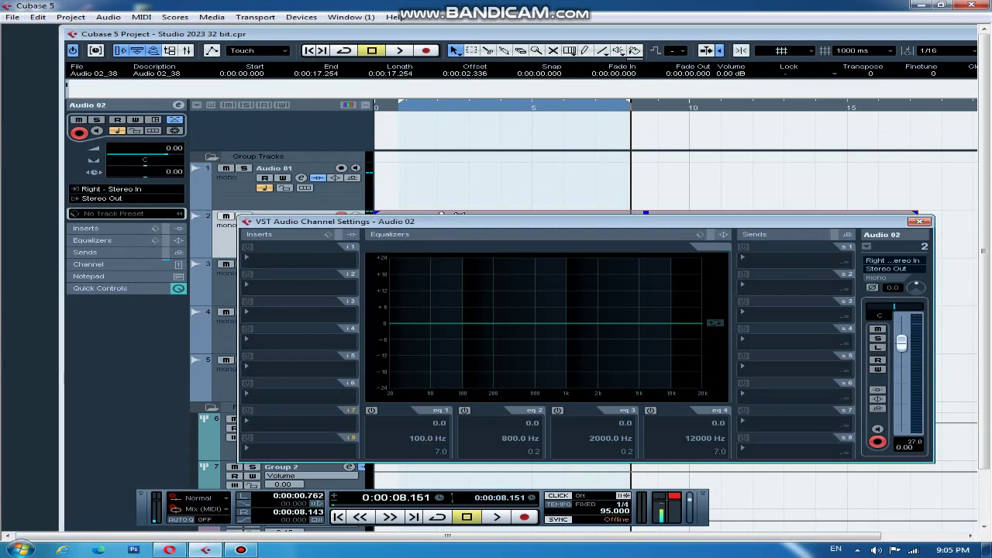
{"action": "left_click_drag", "start_coordinate": [512, 222], "coordinate": [512, 176]}
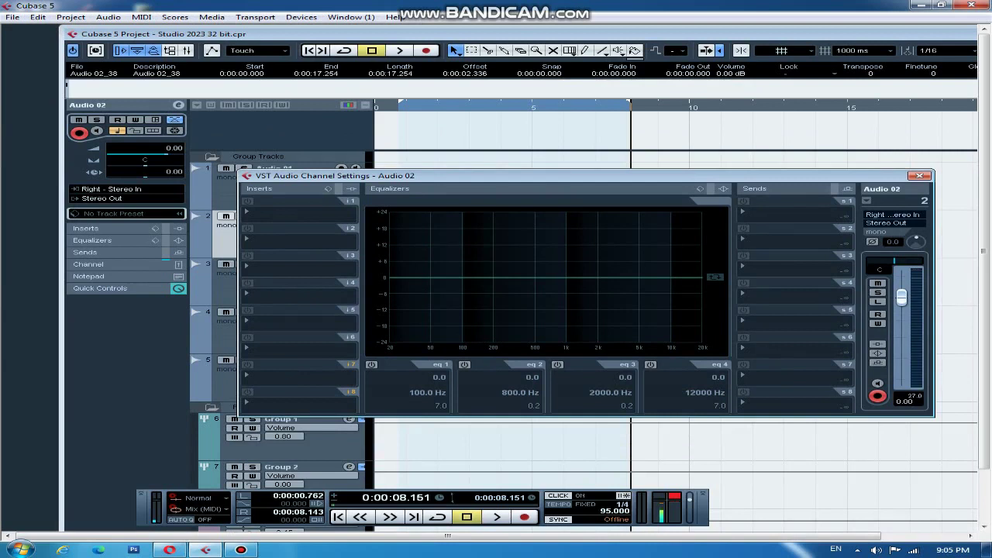
{"action": "left_click_drag", "start_coordinate": [511, 176], "coordinate": [459, 252]}
{"action": "left_click", "coordinate": [194, 288]}
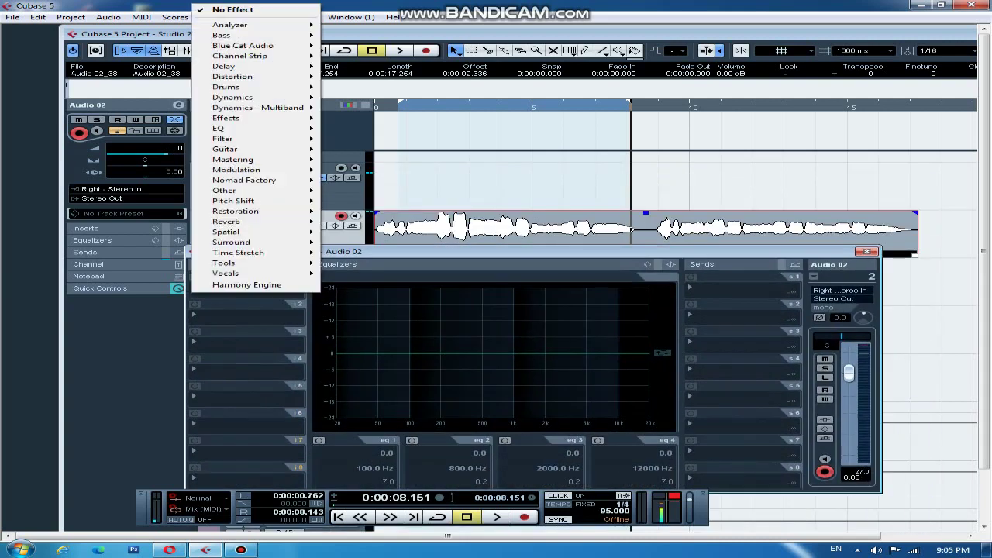
{"action": "mouse_move", "coordinate": [232, 76]}
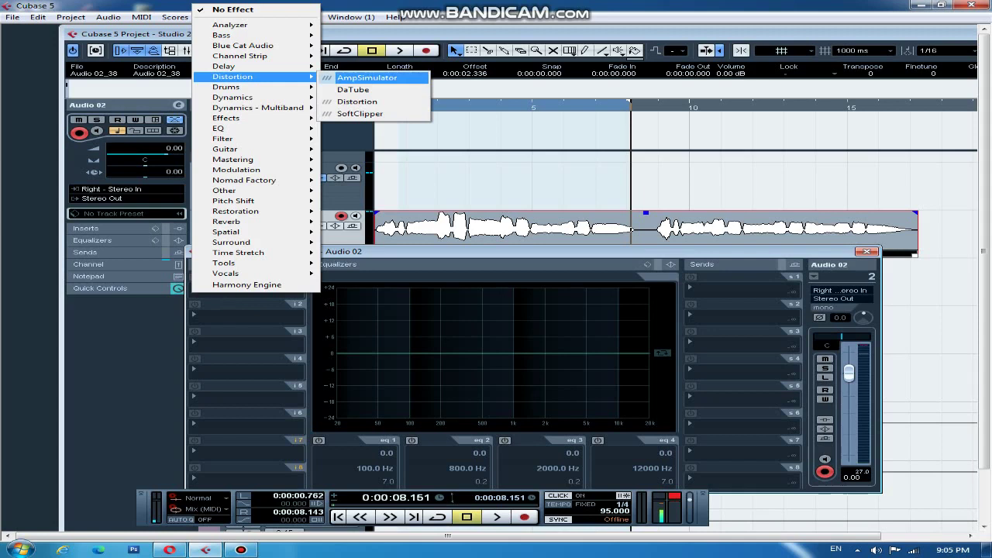
{"action": "left_click", "coordinate": [367, 77]}
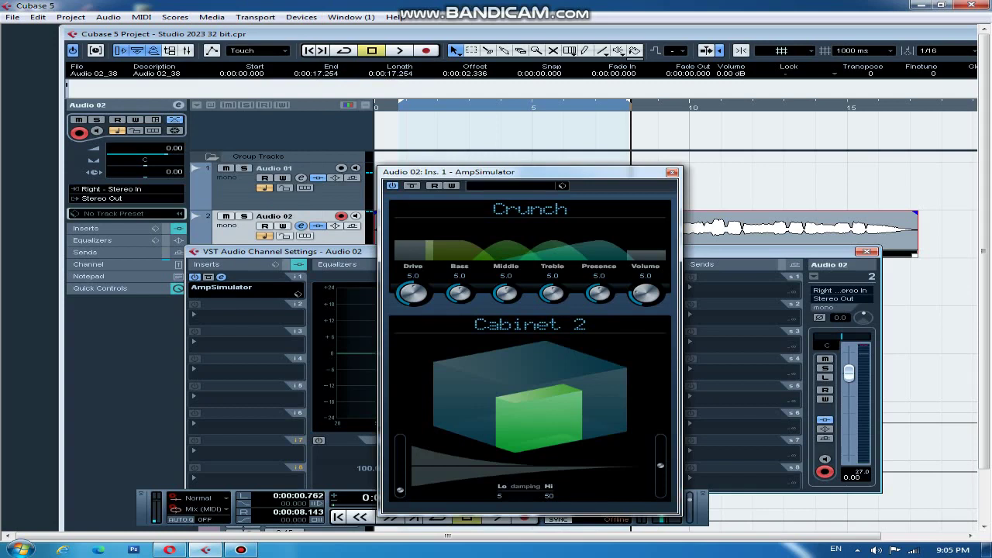
- Browse the AmpSimulator presets and load Studio Clean1
{"action": "left_click_drag", "start_coordinate": [465, 171], "coordinate": [506, 122]}
{"action": "left_click", "coordinate": [553, 138]}
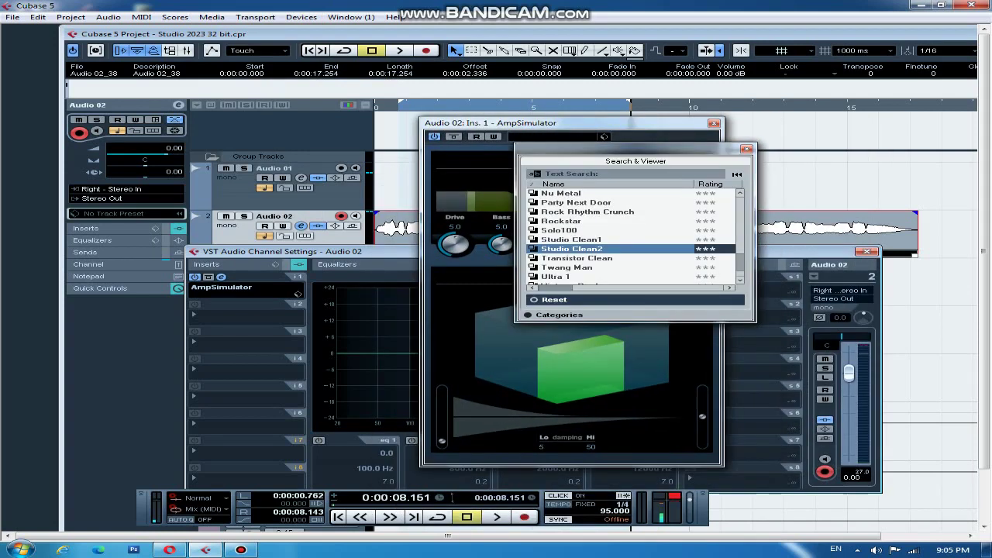
{"action": "scroll", "coordinate": [632, 235], "scroll_direction": "up", "scroll_amount": 2}
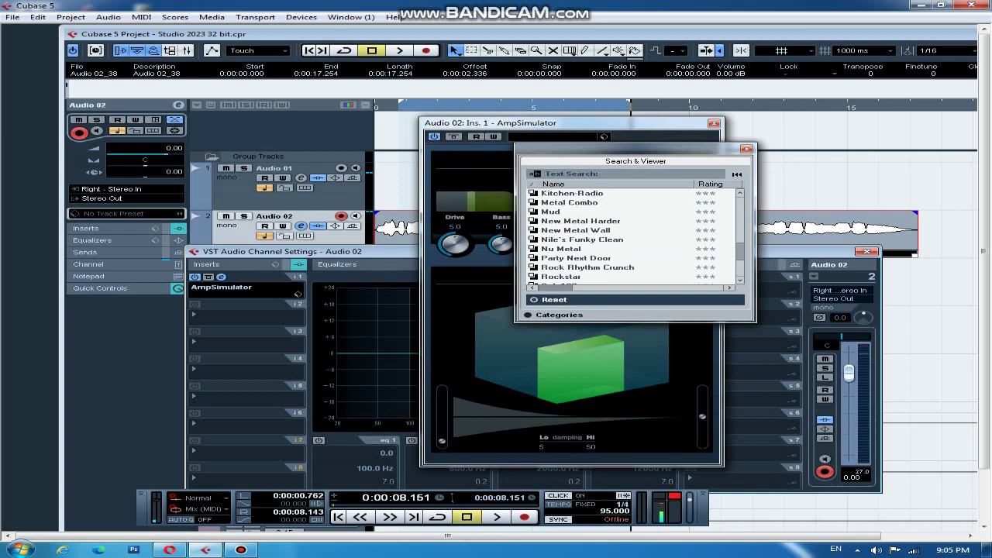
{"action": "scroll", "coordinate": [632, 235], "scroll_direction": "down", "scroll_amount": 2}
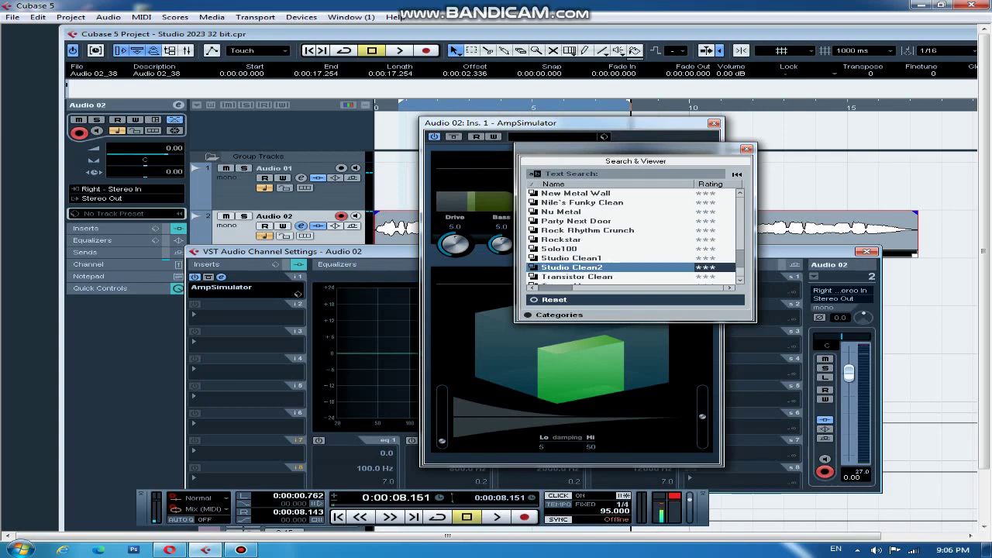
{"action": "scroll", "coordinate": [632, 235], "scroll_direction": "up", "scroll_amount": 13}
{"action": "scroll", "coordinate": [632, 235], "scroll_direction": "down", "scroll_amount": 7}
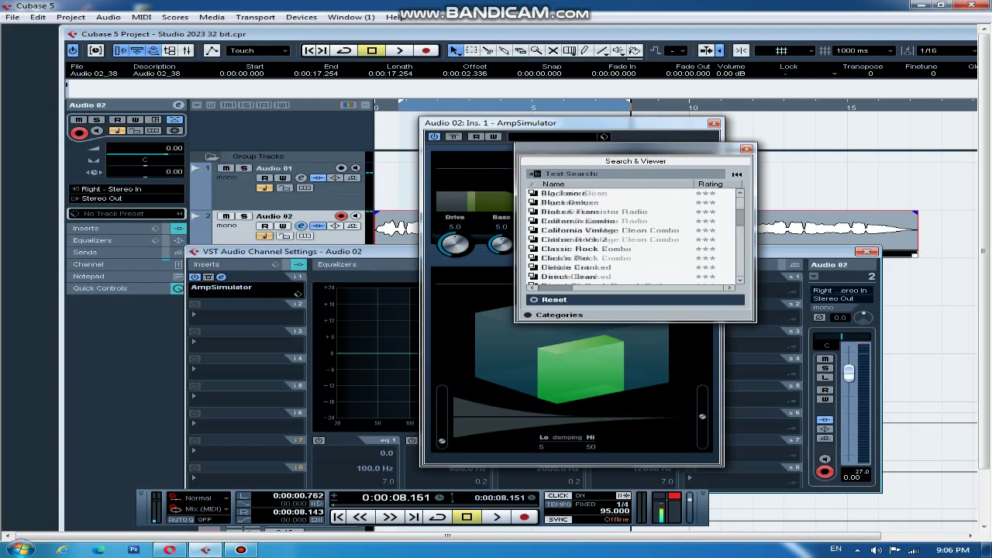
{"action": "scroll", "coordinate": [632, 235], "scroll_direction": "down", "scroll_amount": 8}
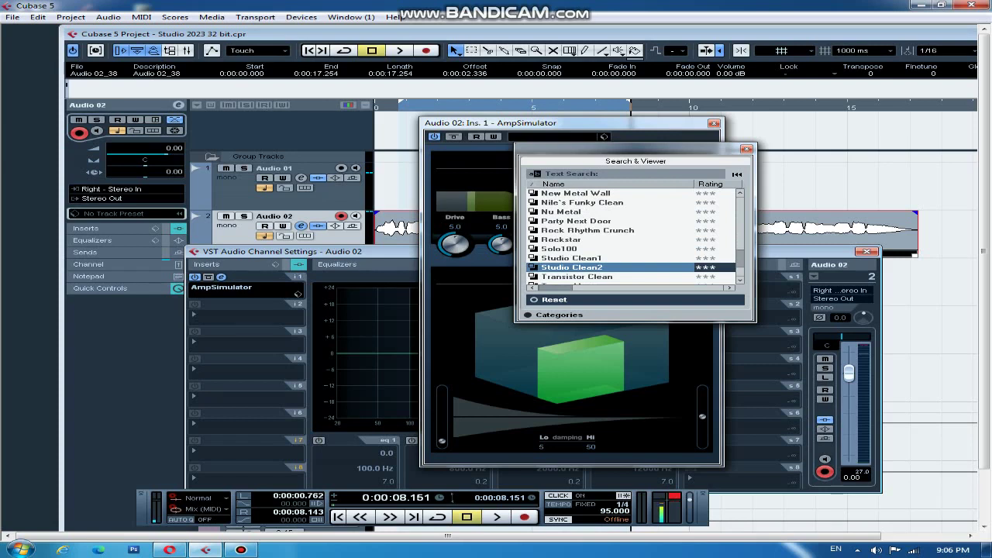
{"action": "left_click", "coordinate": [572, 259]}
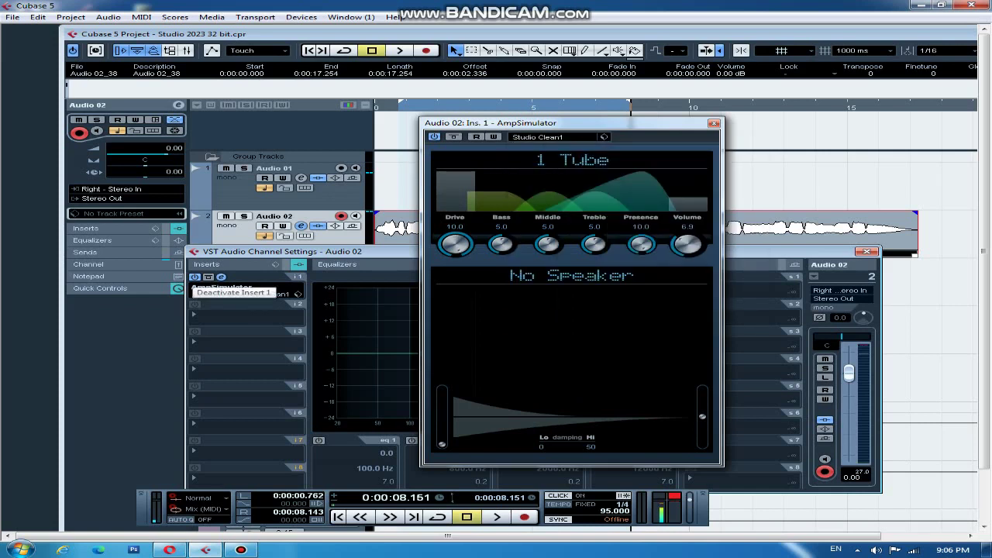
- Bypass the AmpSimulator insert and play the Audio 02 clip from the start to hear it dry
{"action": "left_click_drag", "start_coordinate": [572, 123], "coordinate": [437, 107]}
{"action": "left_click", "coordinate": [310, 50]}
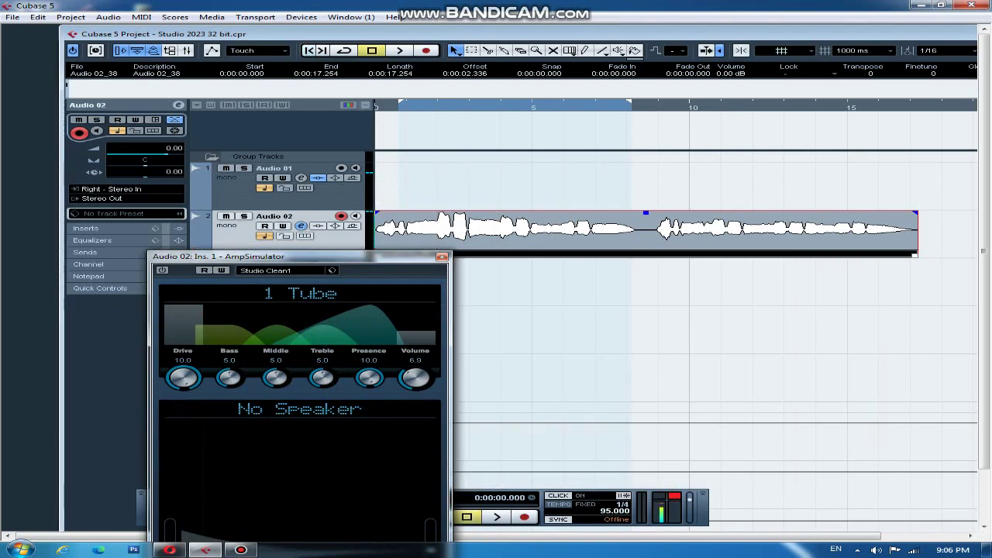
{"action": "key", "text": "space"}
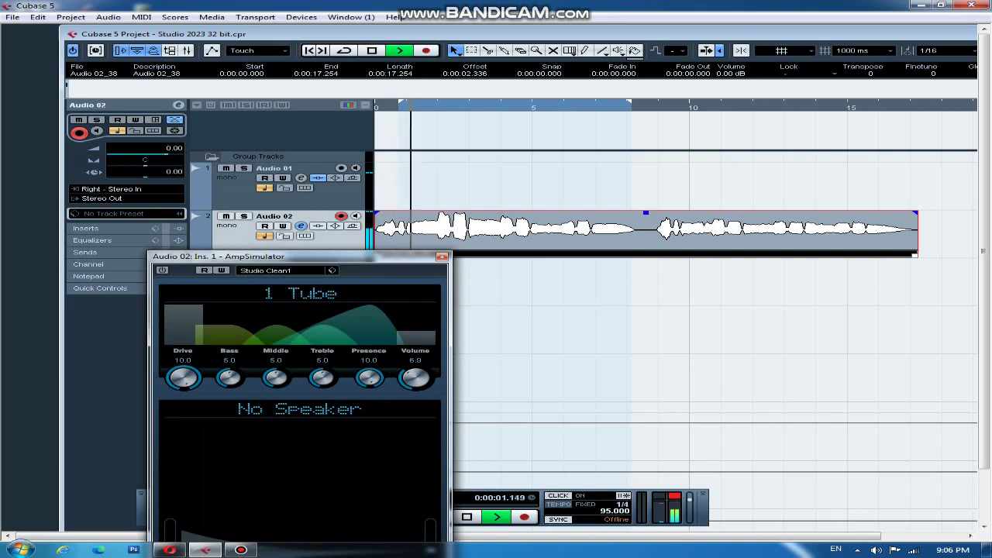
{"action": "left_click_drag", "start_coordinate": [326, 256], "coordinate": [682, 279]}
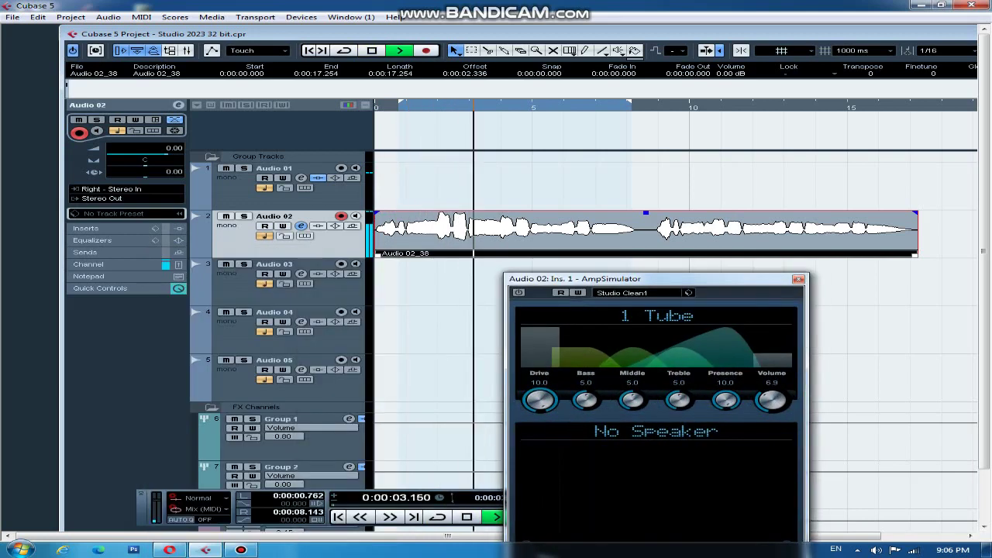
{"action": "left_click", "coordinate": [301, 226]}
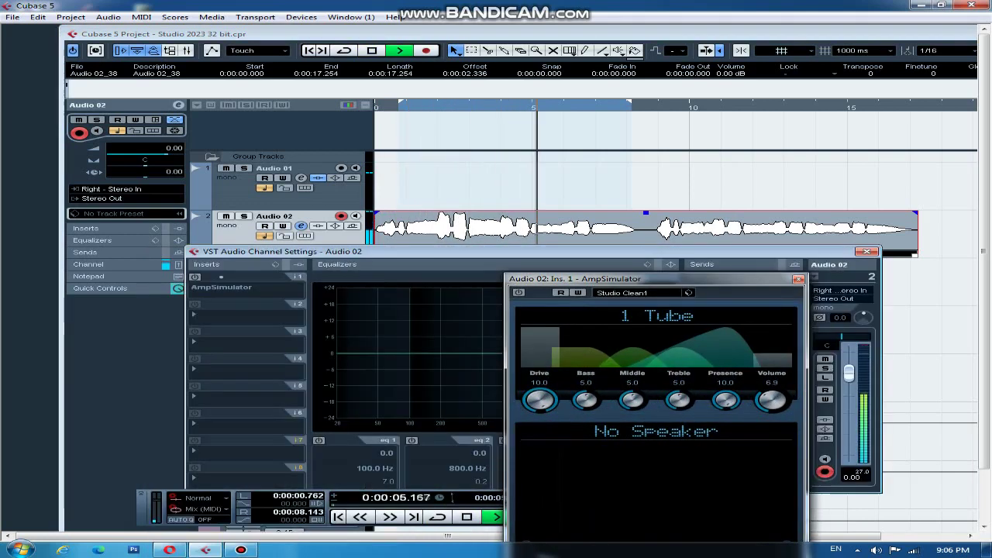
{"action": "left_click_drag", "start_coordinate": [651, 279], "coordinate": [678, 284]}
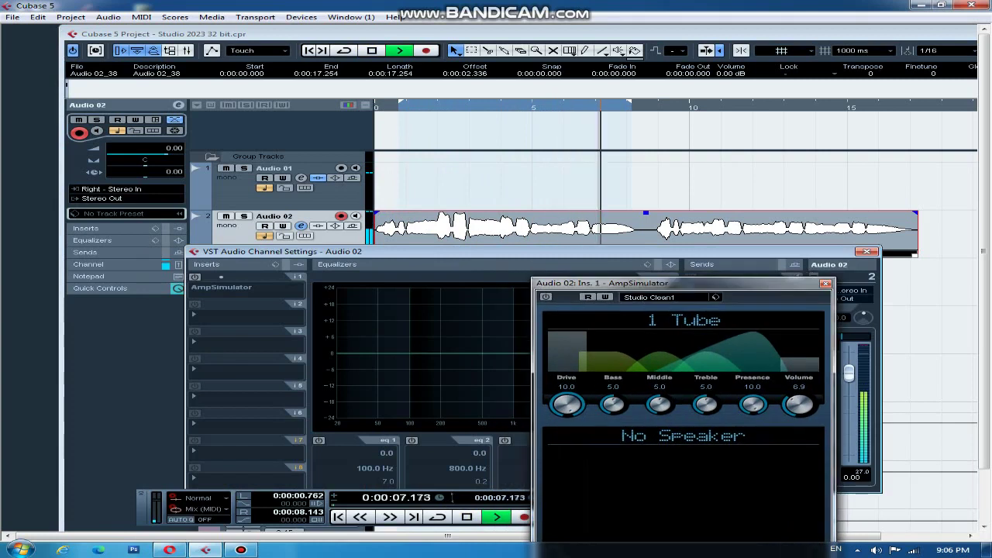
- Reactivate the AmpSimulator insert and play the first phrase from the start with the Studio Clean1 preset
{"action": "left_click_drag", "start_coordinate": [573, 108], "coordinate": [375, 108]}
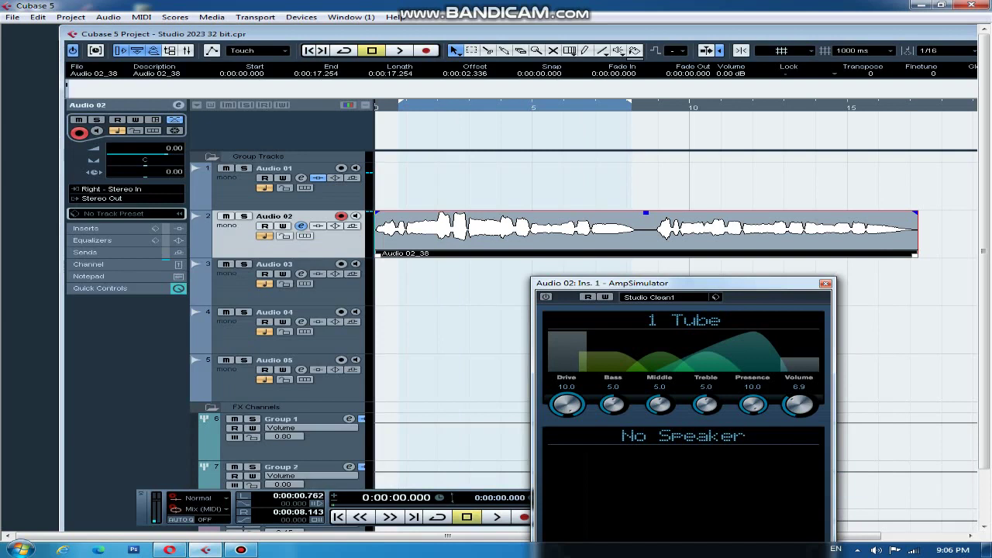
{"action": "left_click", "coordinate": [301, 226]}
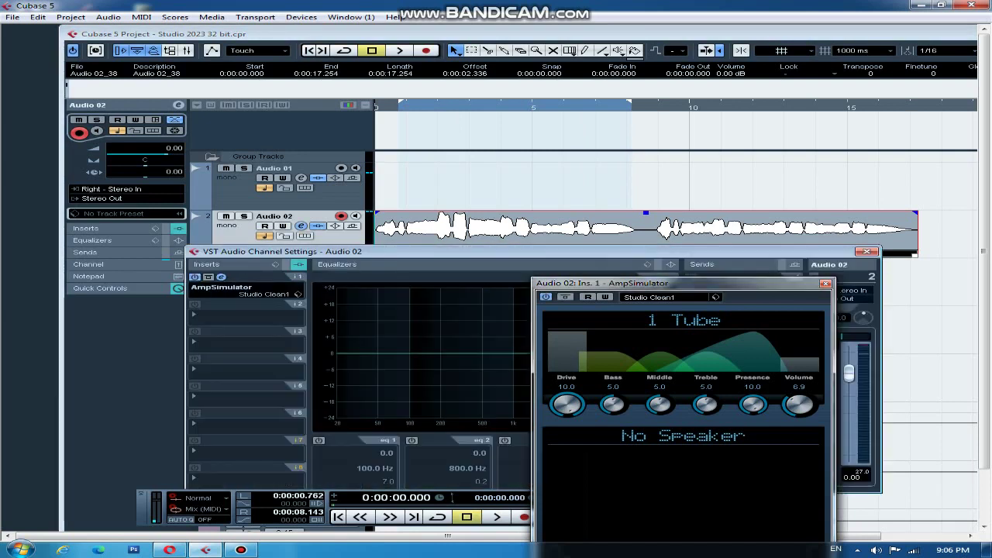
{"action": "key", "text": "space"}
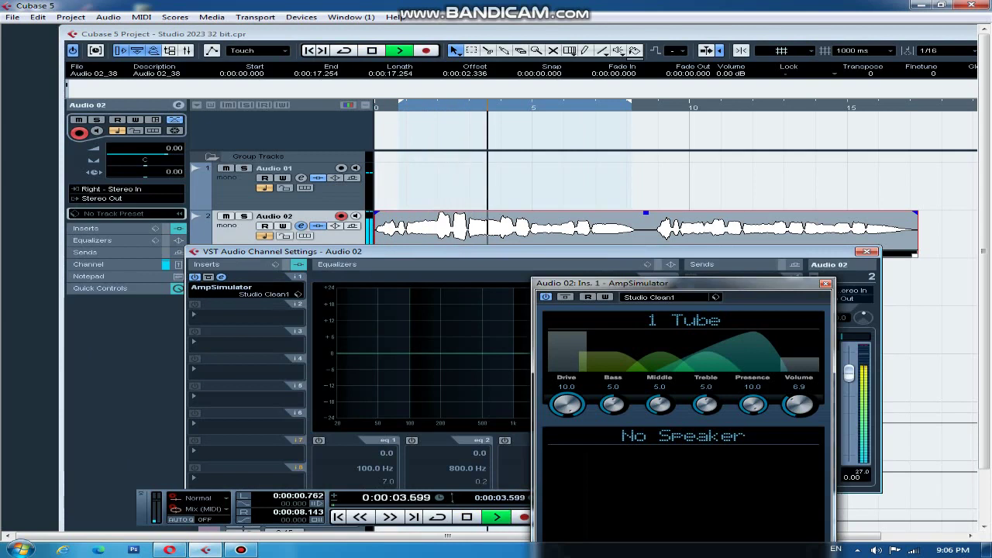
{"action": "left_click_drag", "start_coordinate": [589, 283], "coordinate": [477, 271]}
{"action": "key", "text": "space"}
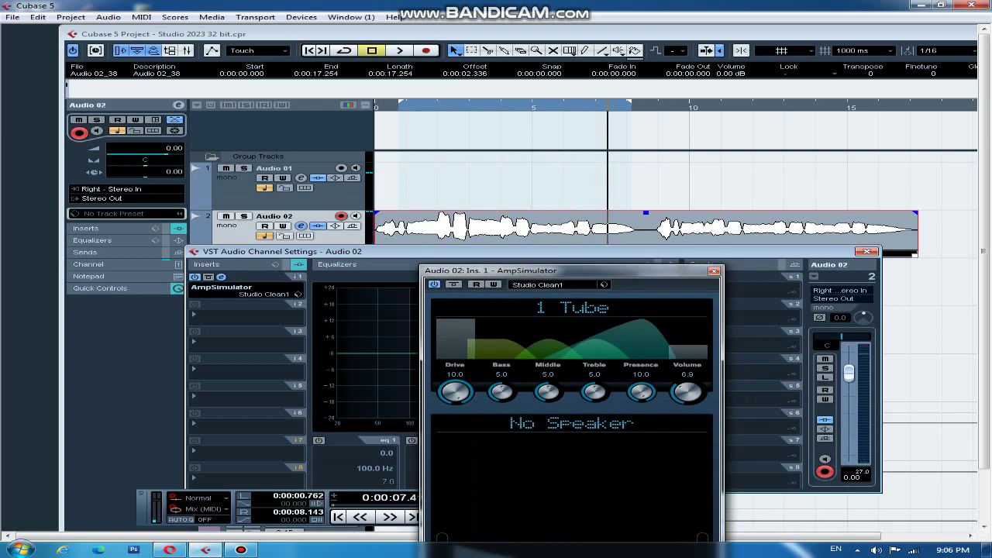
- Replay the clip from the start, switching the AmpSimulator insert off and on twice to compare the dry and processed sound
{"action": "left_click_drag", "start_coordinate": [451, 108], "coordinate": [376, 108]}
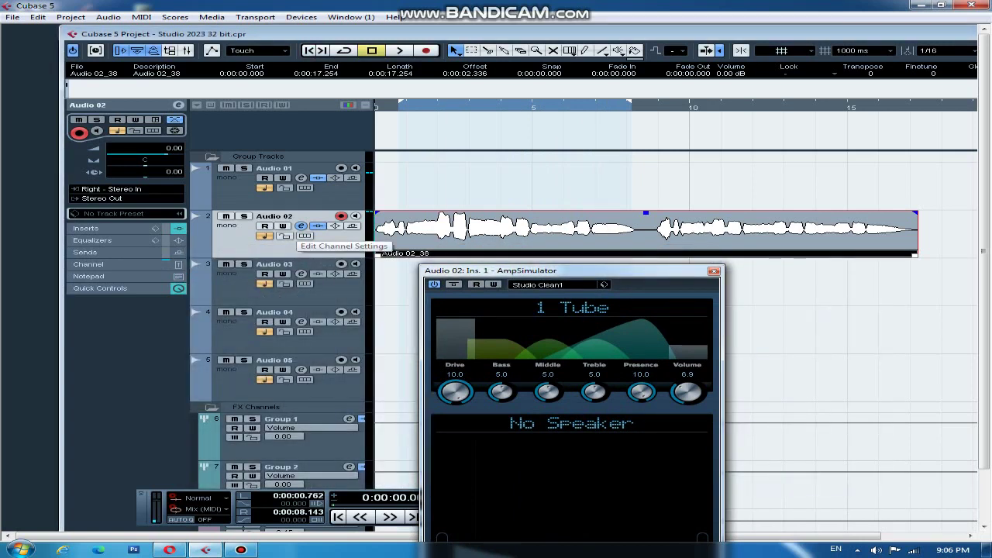
{"action": "left_click", "coordinate": [301, 225]}
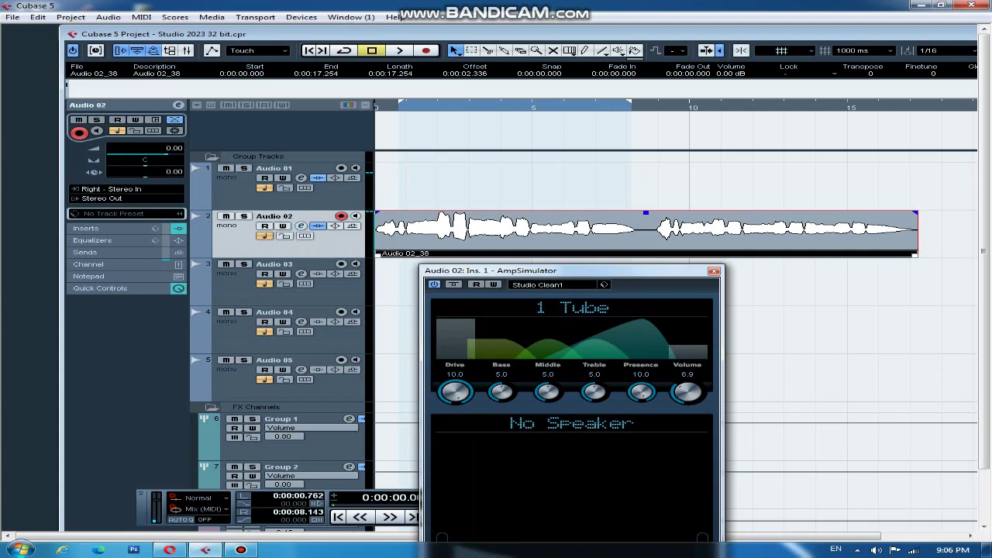
{"action": "key", "text": "space"}
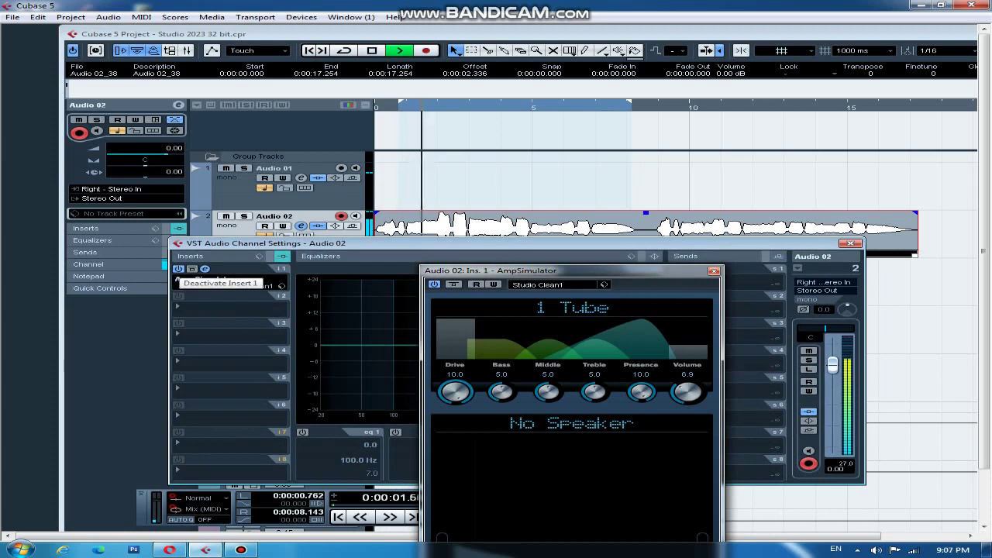
{"action": "left_click", "coordinate": [178, 269]}
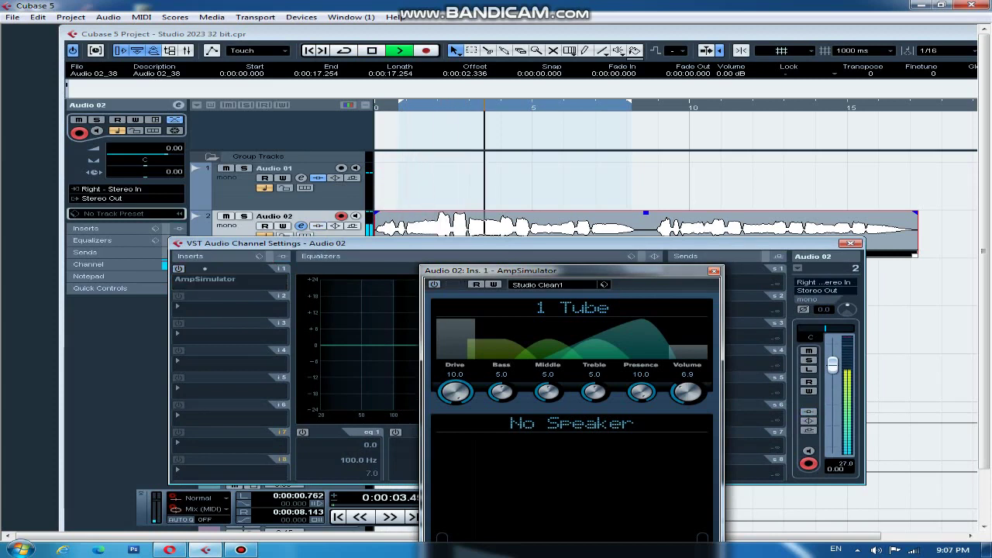
{"action": "left_click", "coordinate": [178, 269]}
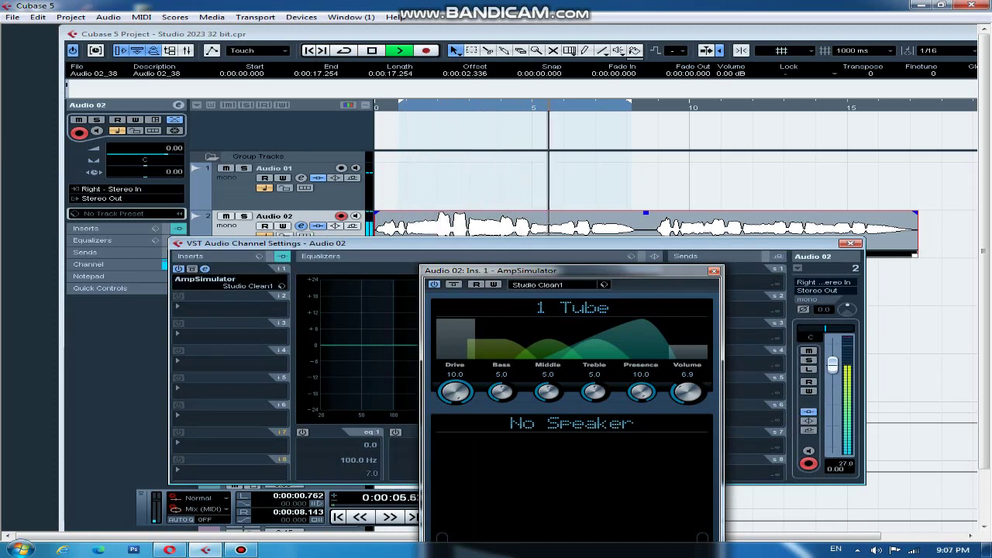
{"action": "left_click", "coordinate": [179, 268]}
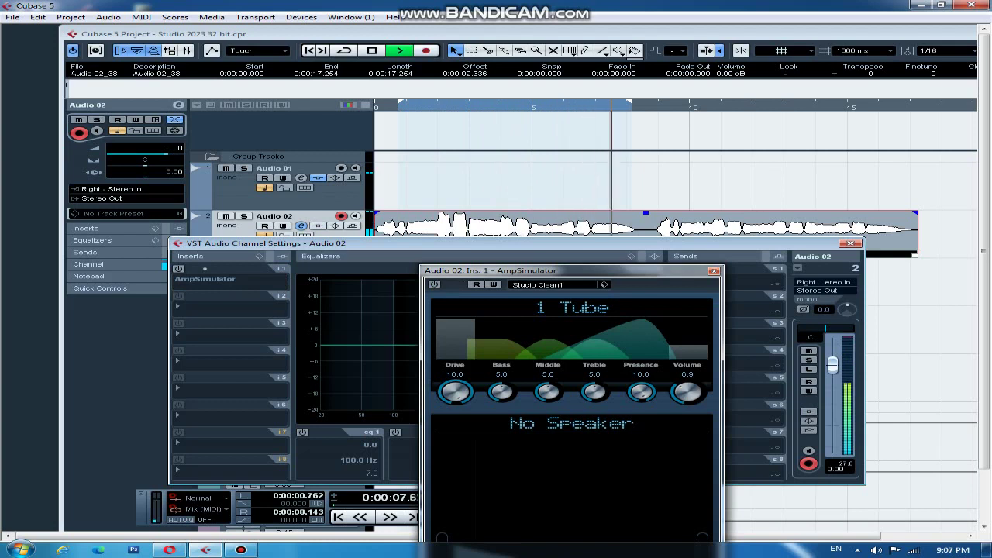
{"action": "left_click", "coordinate": [178, 268]}
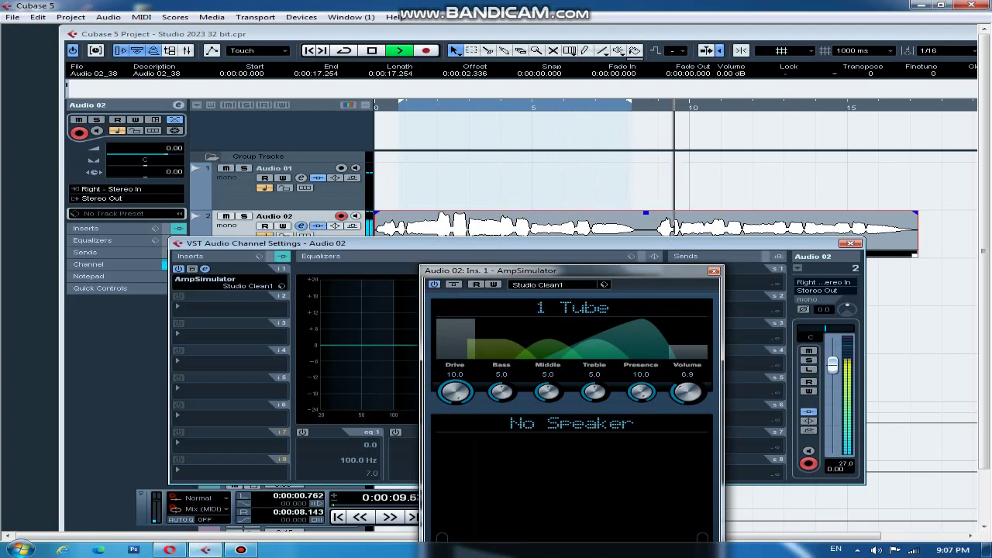
{"action": "key", "text": "space"}
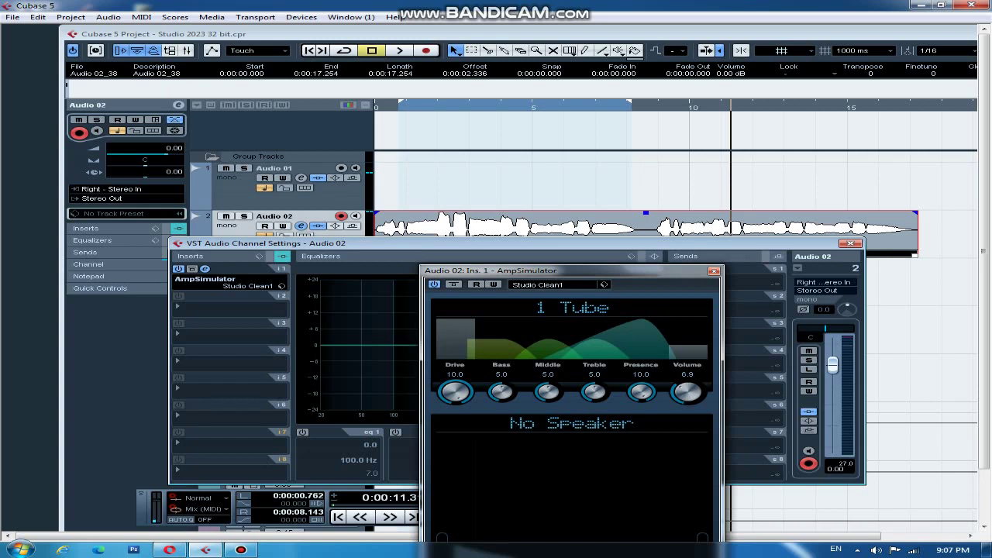
- Load the Studio Clean2 preset in AmpSimulator and play the Audio 02 clip from the start with its channel settings open
{"action": "left_click", "coordinate": [552, 286]}
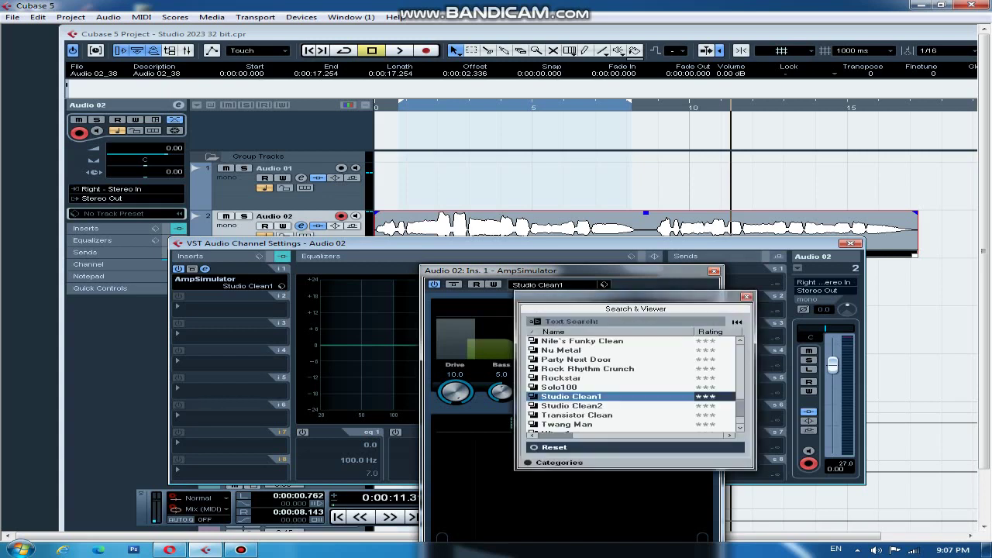
{"action": "double_click", "coordinate": [572, 406]}
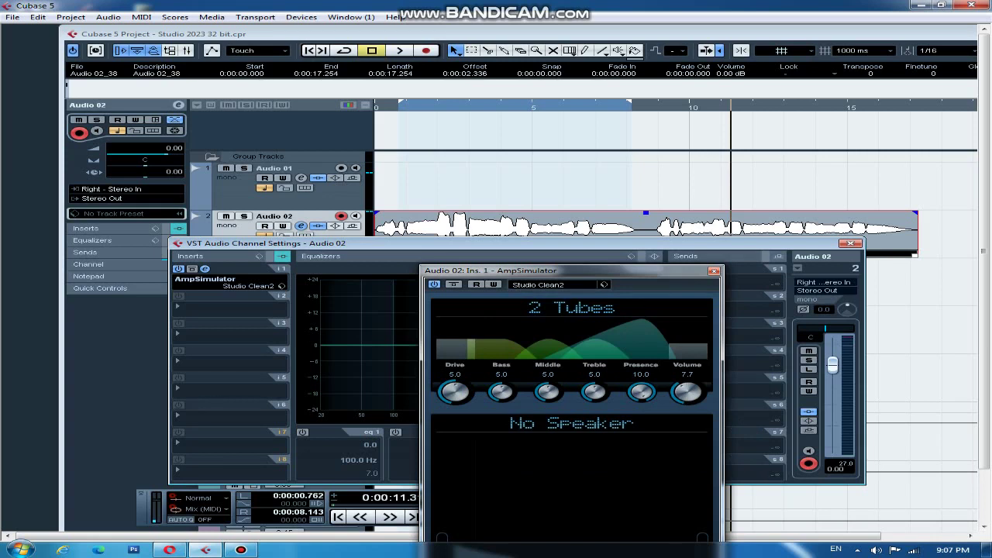
{"action": "left_click_drag", "start_coordinate": [448, 107], "coordinate": [375, 107]}
{"action": "key", "text": "space"}
{"action": "left_click", "coordinate": [301, 225]}
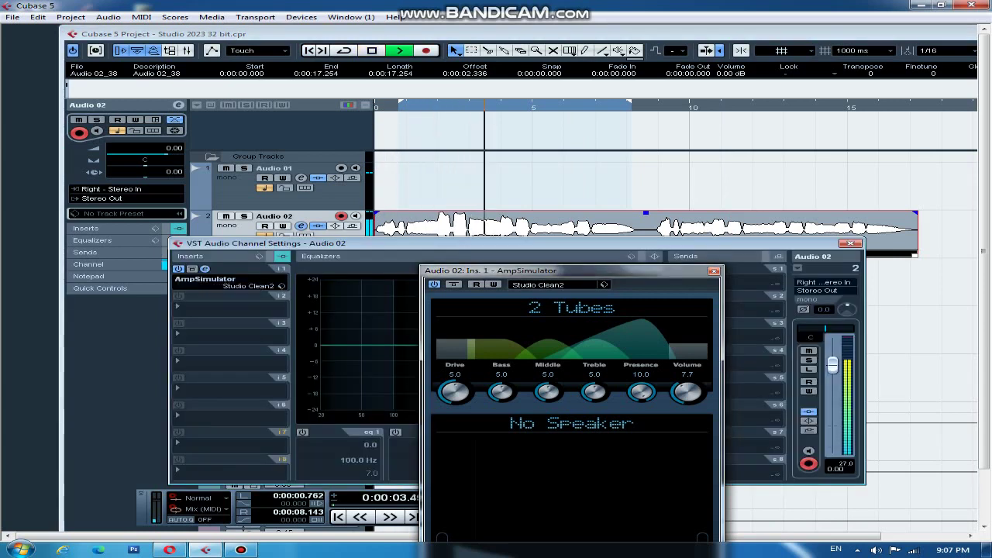
- Switch the AmpSimulator insert off and back on during playback to compare dry and Studio Clean2 sound, and stop playback
{"action": "left_click", "coordinate": [178, 268]}
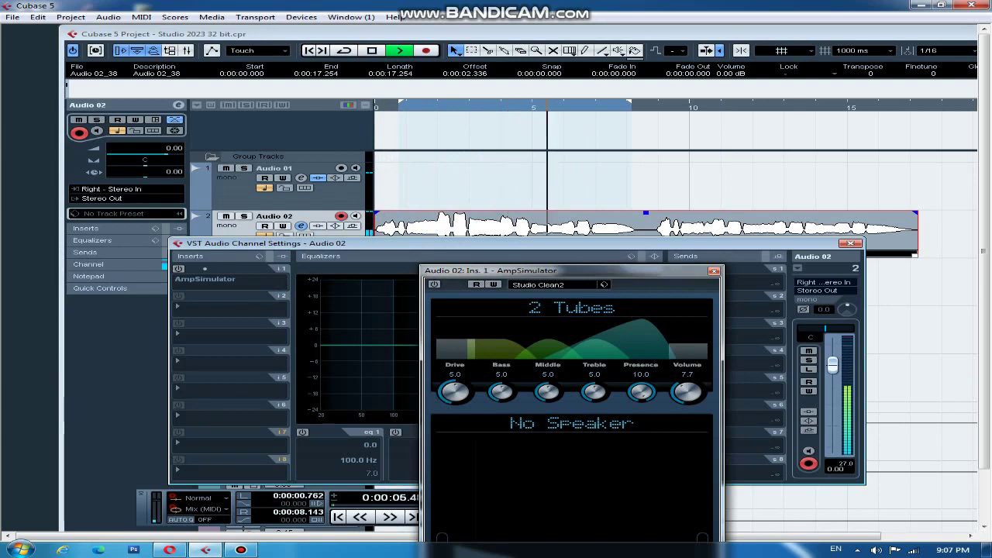
{"action": "left_click", "coordinate": [178, 268]}
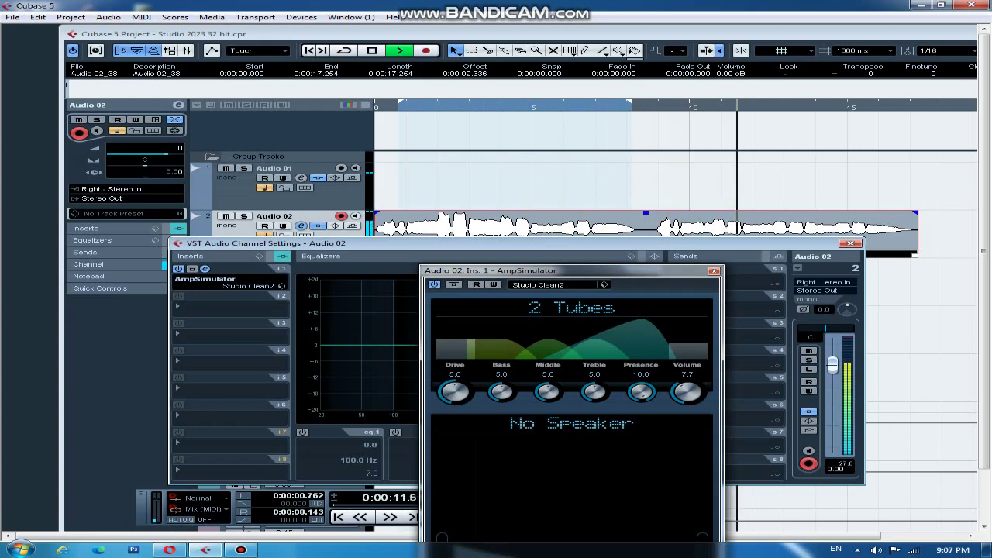
{"action": "key", "text": "space"}
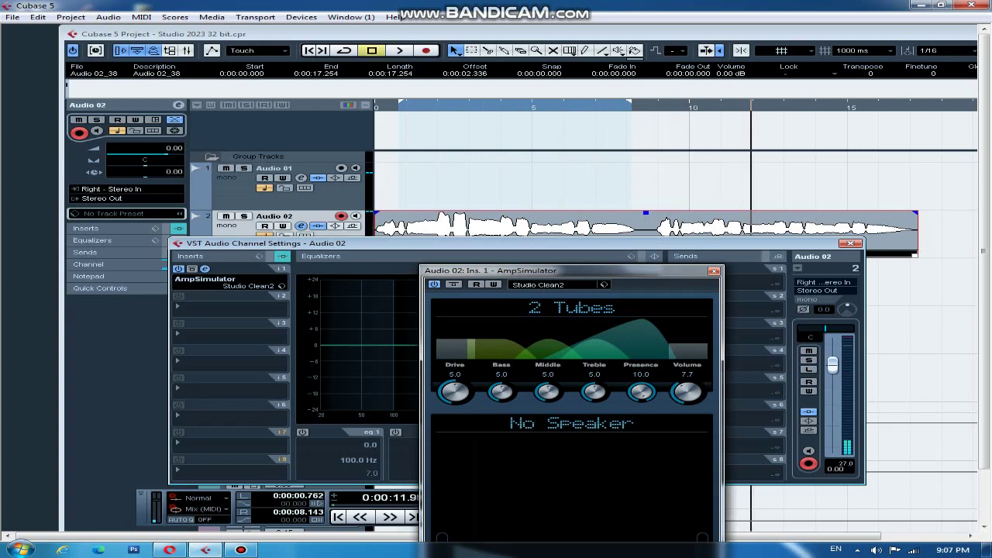
- Set the AmpSimulator Treble to 4.5 and Presence to 8.2 while auditioning the clip from near its start
{"action": "left_click_drag", "start_coordinate": [595, 393], "coordinate": [642, 402]}
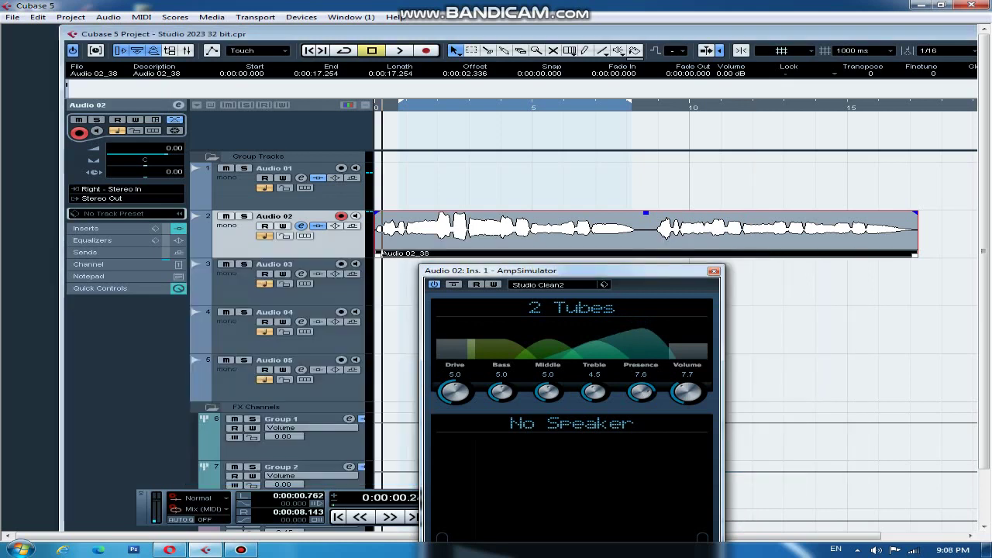
{"action": "key", "text": "space"}
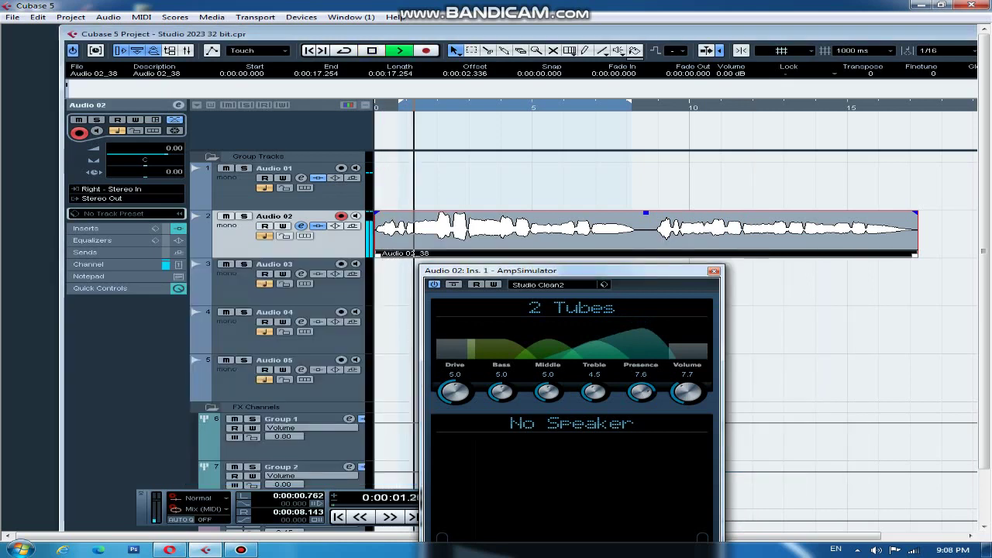
{"action": "left_click_drag", "start_coordinate": [642, 393], "coordinate": [642, 388]}
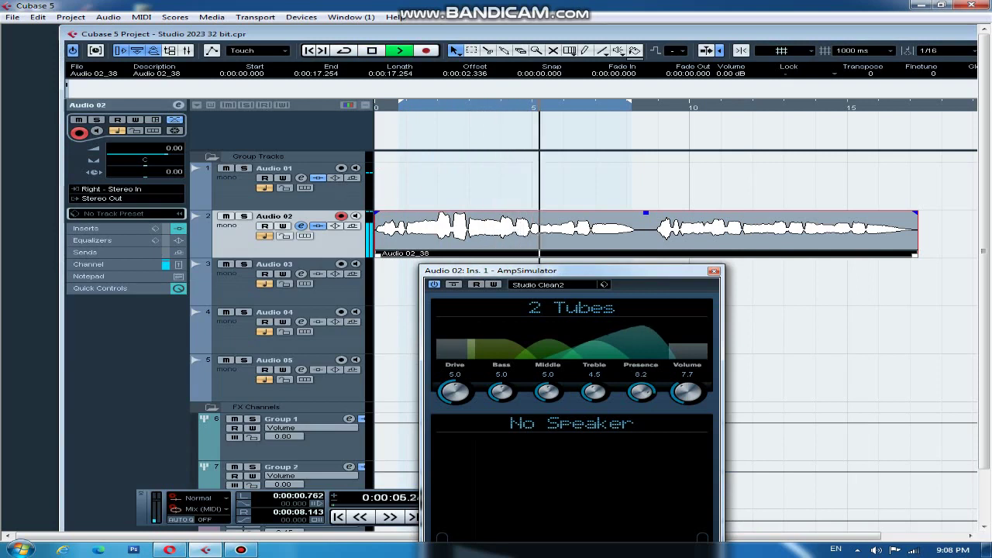
{"action": "key", "text": "space"}
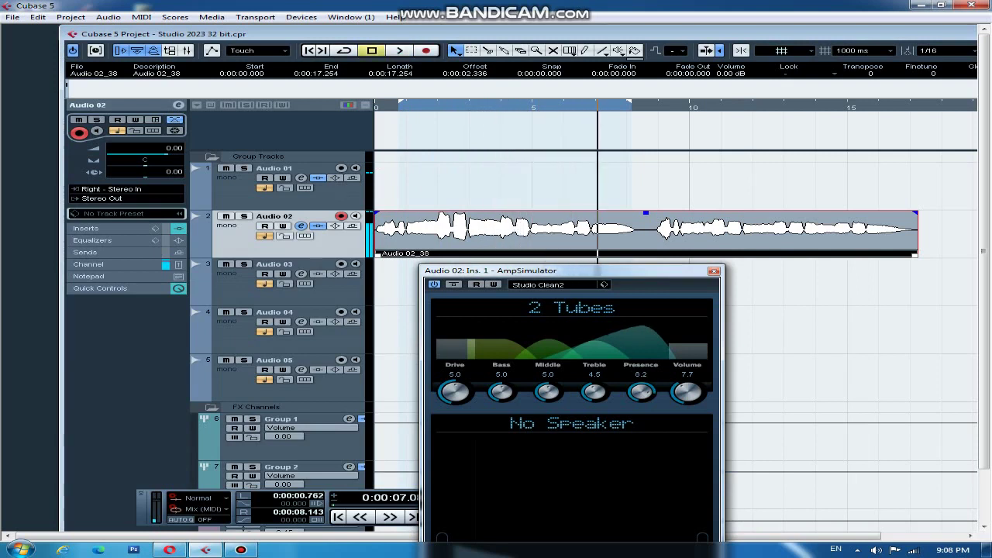
- Reopen the Audio 02 channel settings, resume playback with the AmpSimulator insert bypassed to hear the clip dry, and stop
{"action": "left_click", "coordinate": [301, 226]}
{"action": "key", "text": "space"}
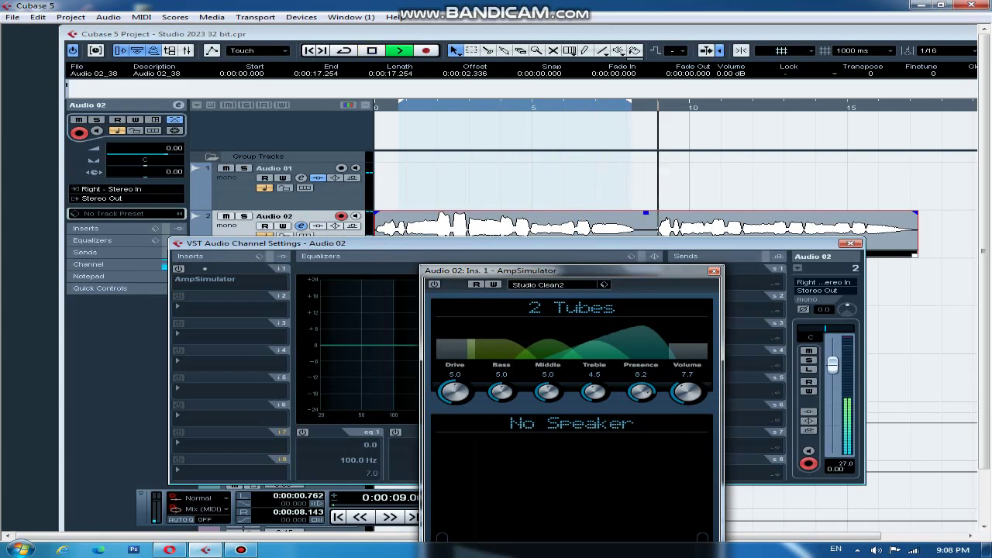
{"action": "key", "text": "space"}
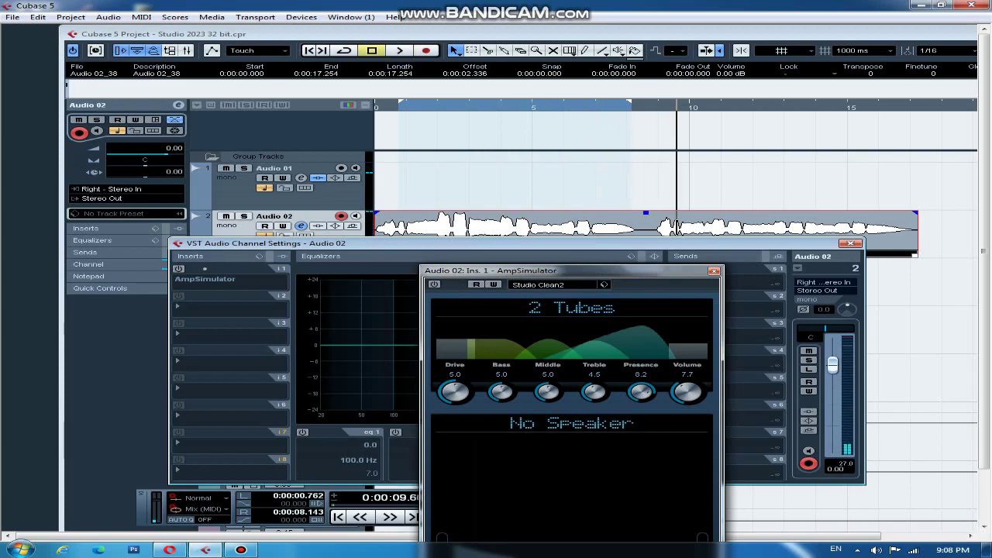